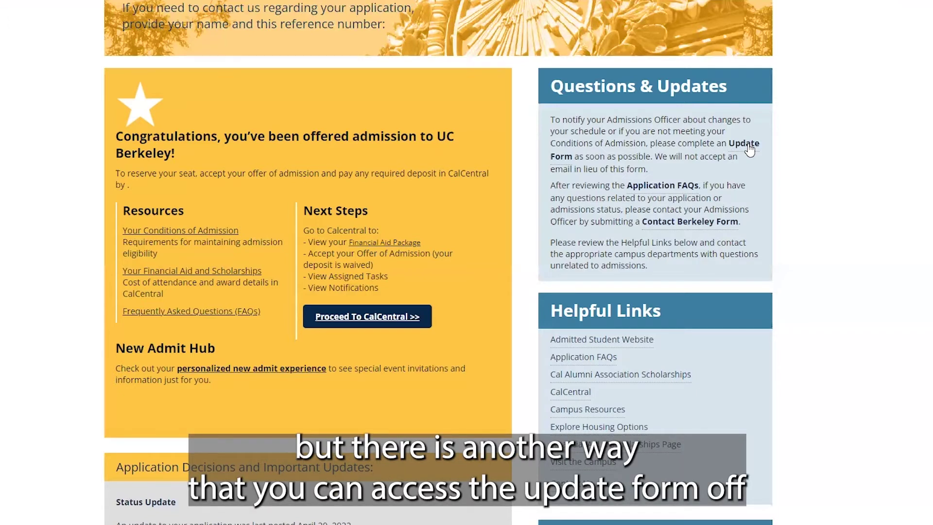
# Step: Open the Update Form link in the portal's Questions & Updates box
pyautogui.scroll(-4, 749, 150)
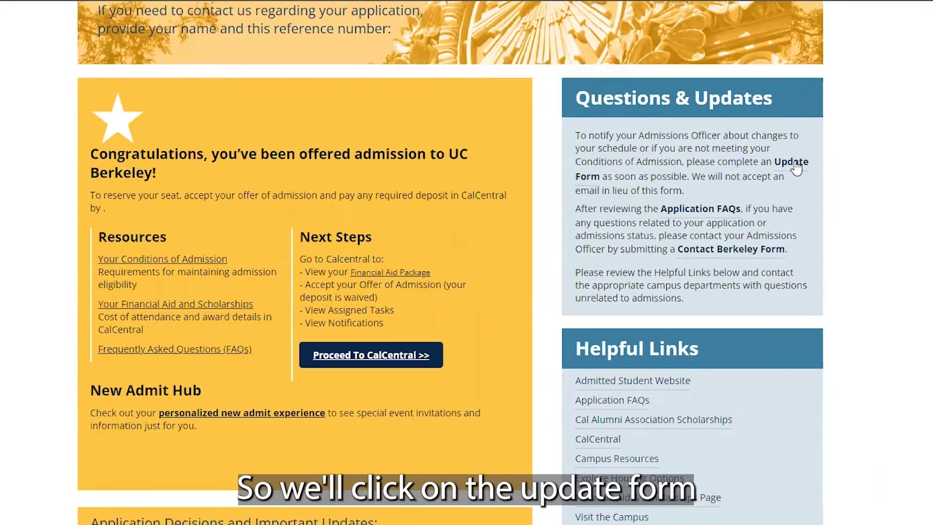
pyautogui.click(792, 166)
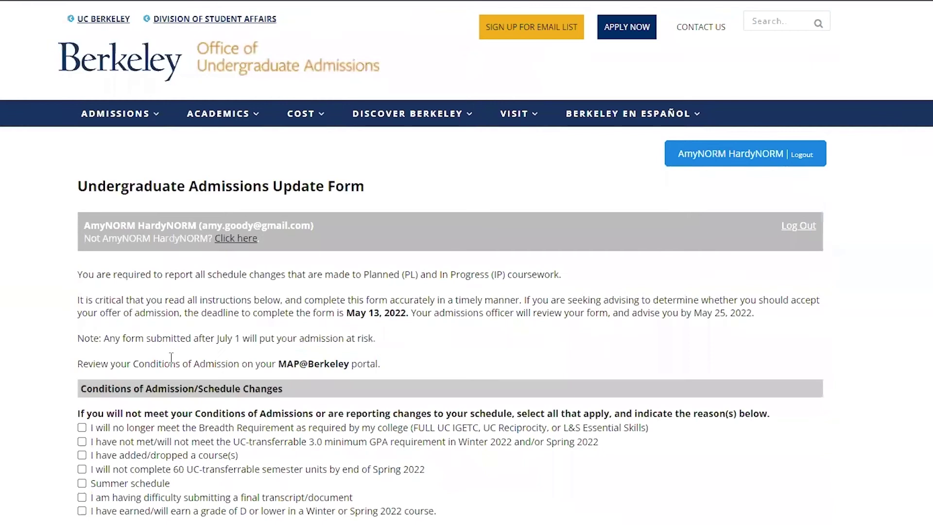
pyautogui.scroll(-3, 158, 373)
pyautogui.scroll(-2, 158, 374)
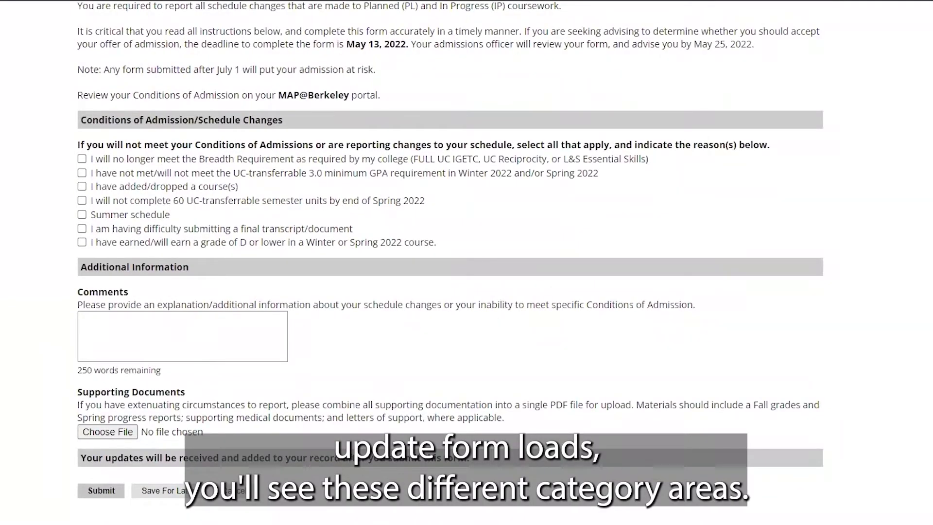
pyautogui.scroll(1, 451, 263)
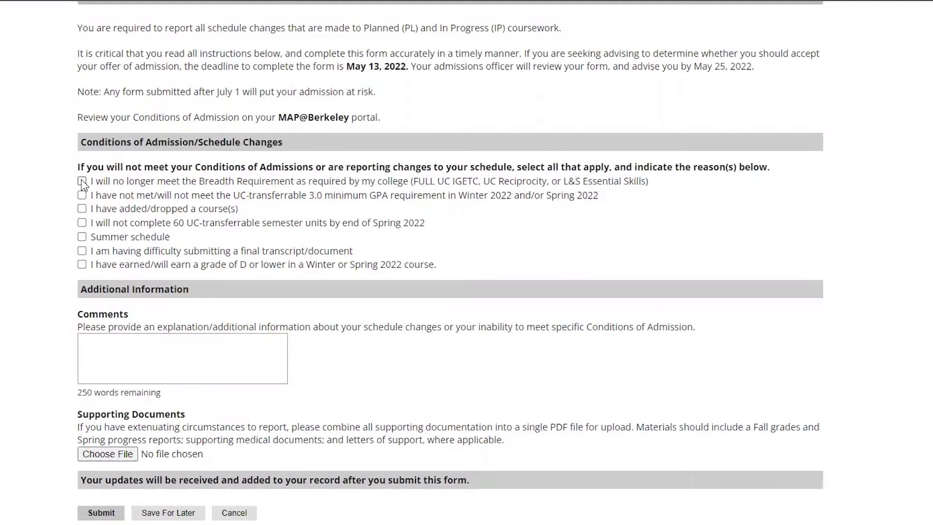
# Step: Check the Breadth Requirement condition and review the transcript notice and five Conditions-Not-Met questions
pyautogui.click(82, 182)
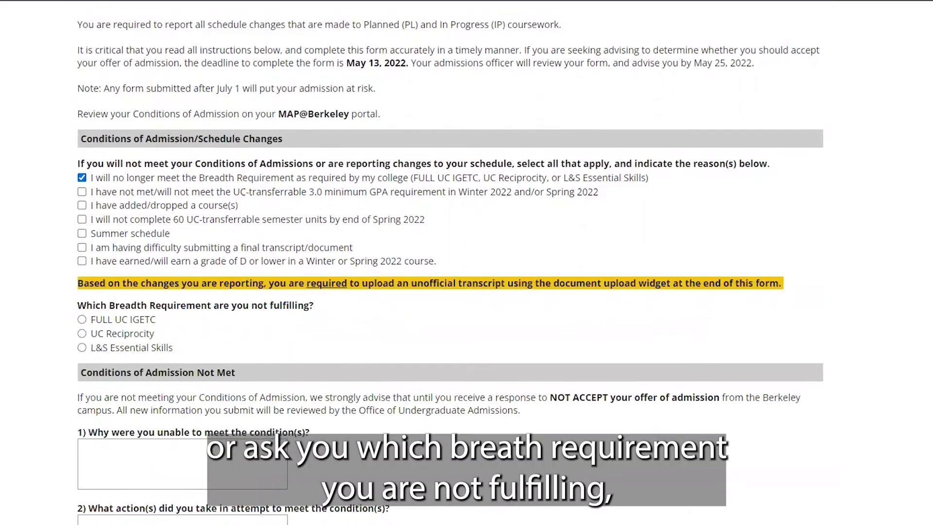
pyautogui.scroll(-2, 450, 262)
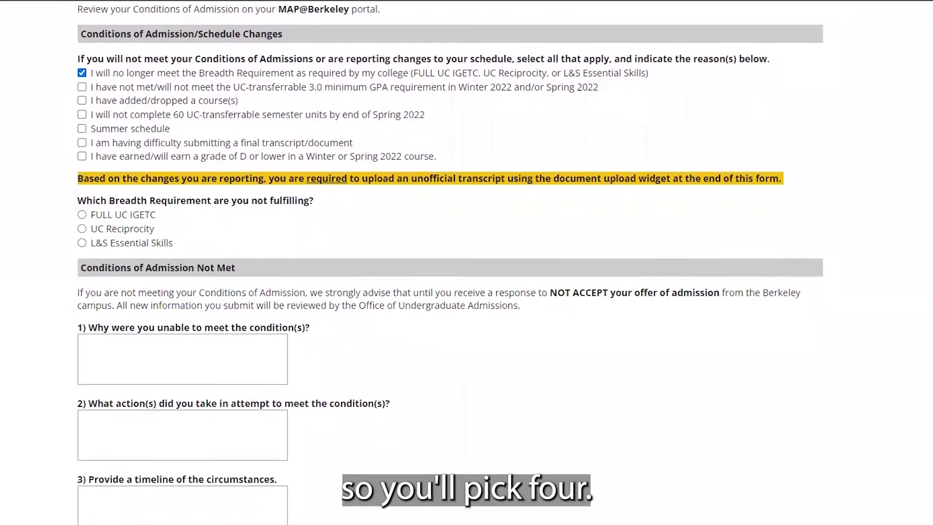
pyautogui.scroll(-1, 450, 467)
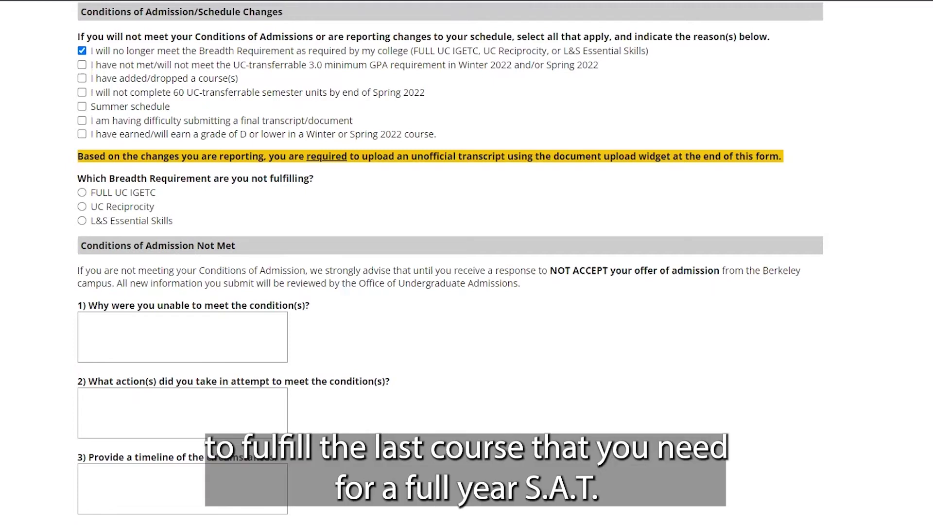
pyautogui.scroll(-3, 451, 262)
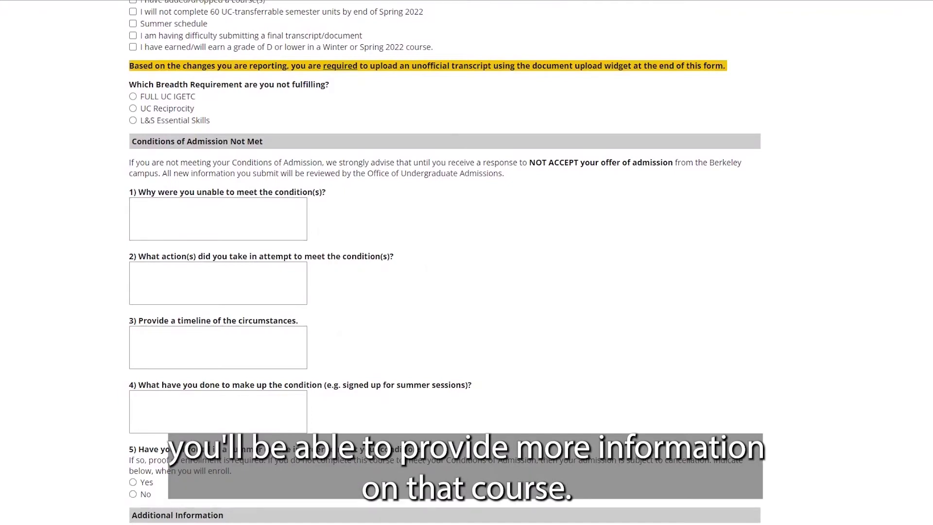
# Step: Answer Yes to question 5 on summer enrollment and review the enrollment-date calendar and proof upload
pyautogui.click(133, 482)
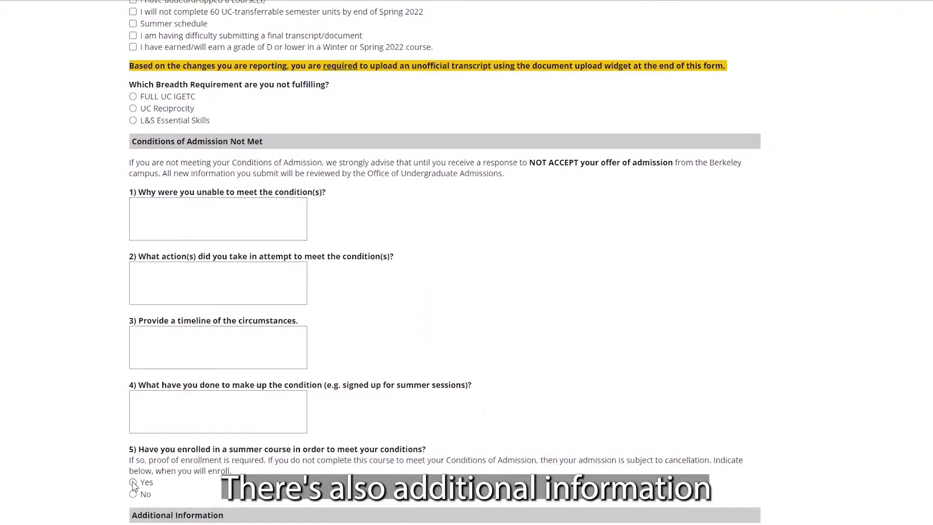
pyautogui.scroll(-2, 372, 442)
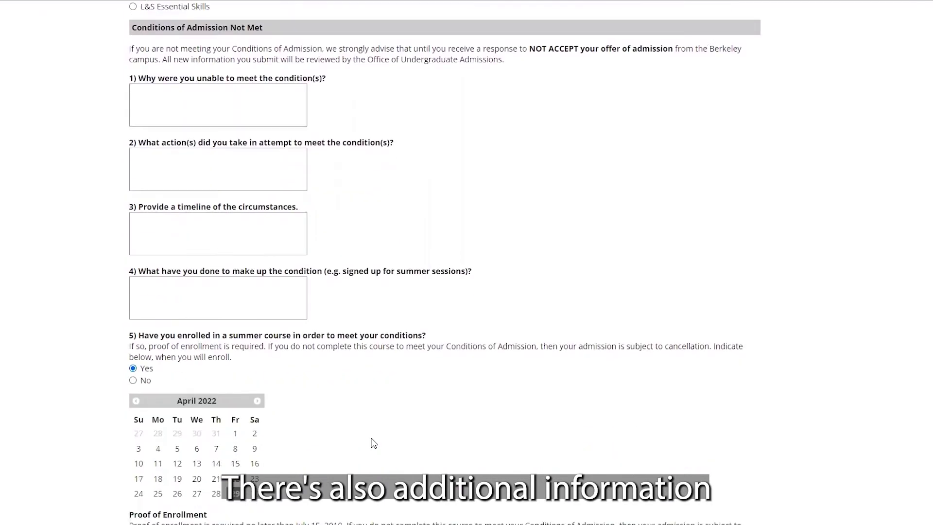
pyautogui.scroll(-1, 475, 392)
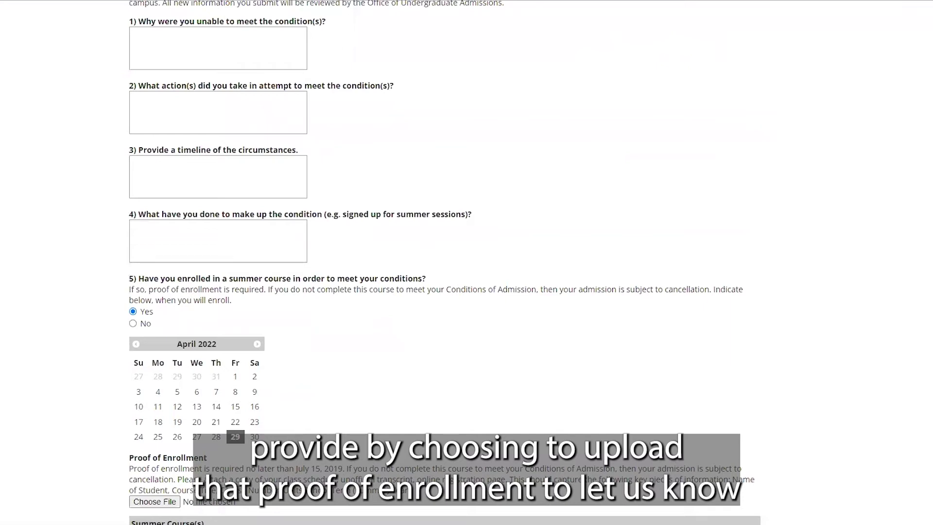
pyautogui.scroll(2, 445, 263)
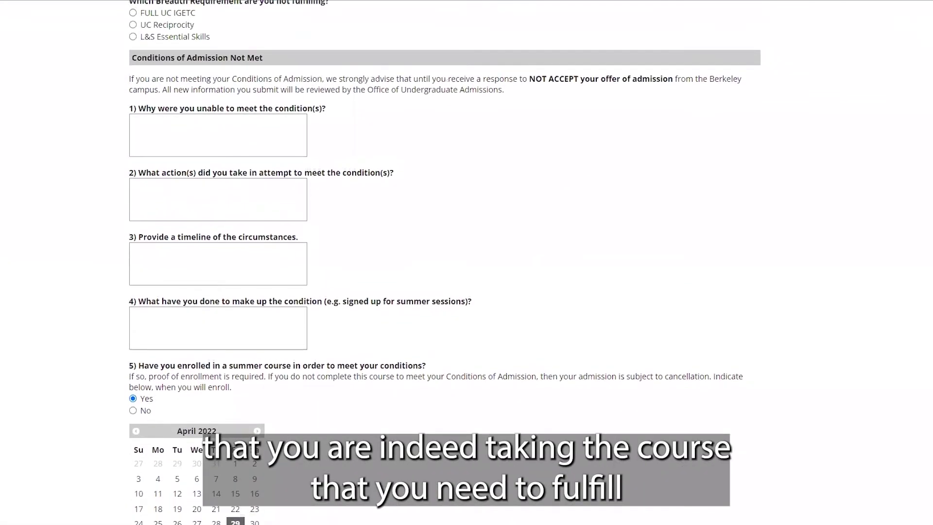
pyautogui.scroll(2, 445, 262)
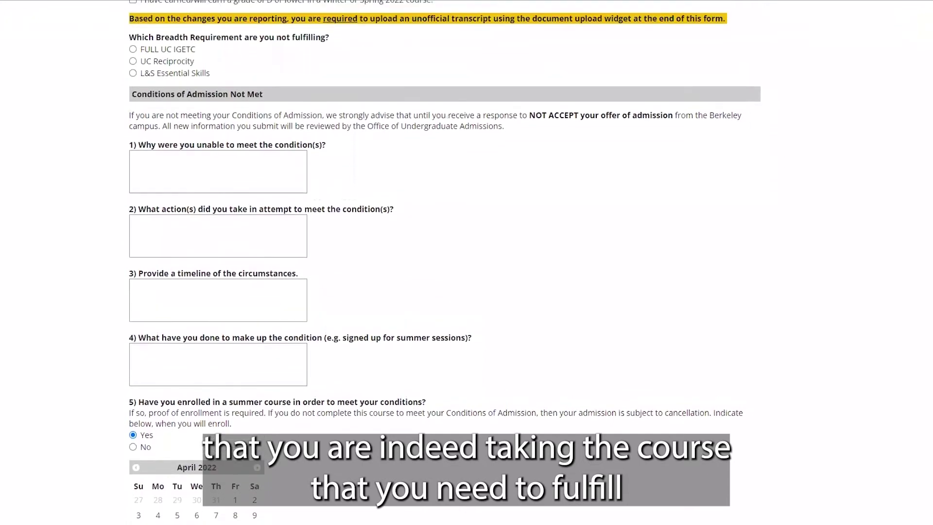
pyautogui.scroll(1, 444, 262)
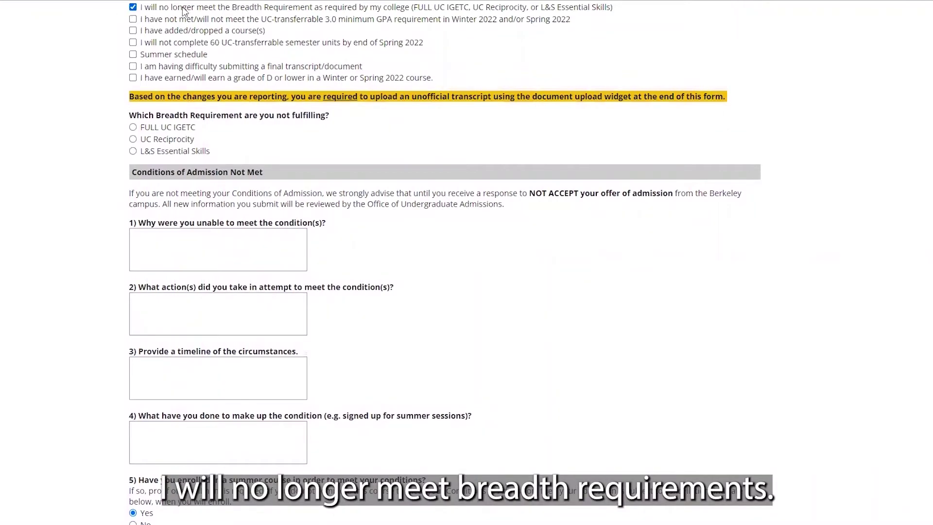
# Step: Replace the Breadth Requirement condition with the UC-transferable 3.0 minimum GPA condition
pyautogui.click(132, 7)
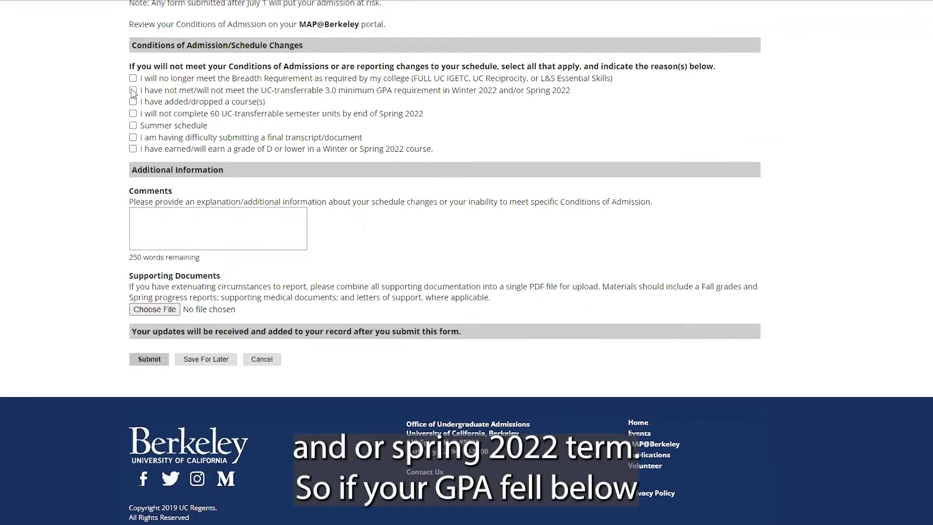
pyautogui.click(133, 90)
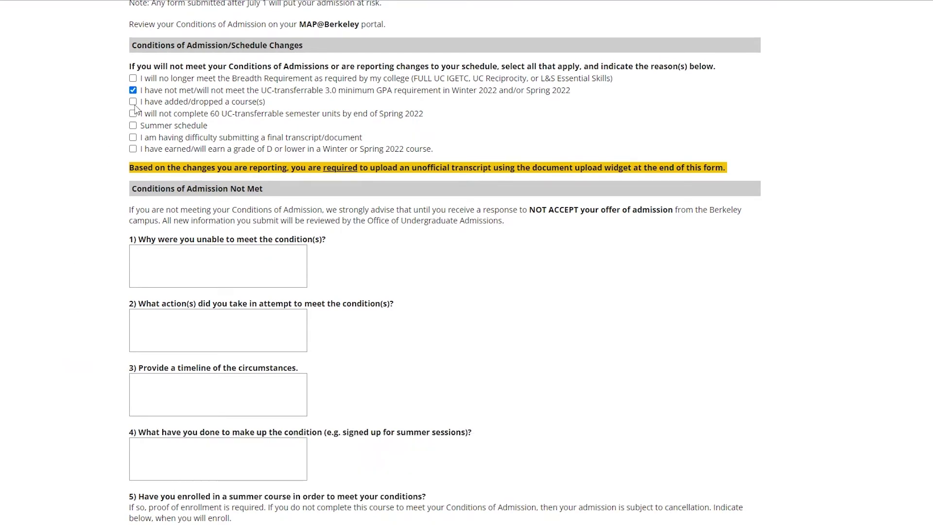
# Step: Swap the GPA condition for 'I have added/dropped a course(s)'
pyautogui.click(133, 91)
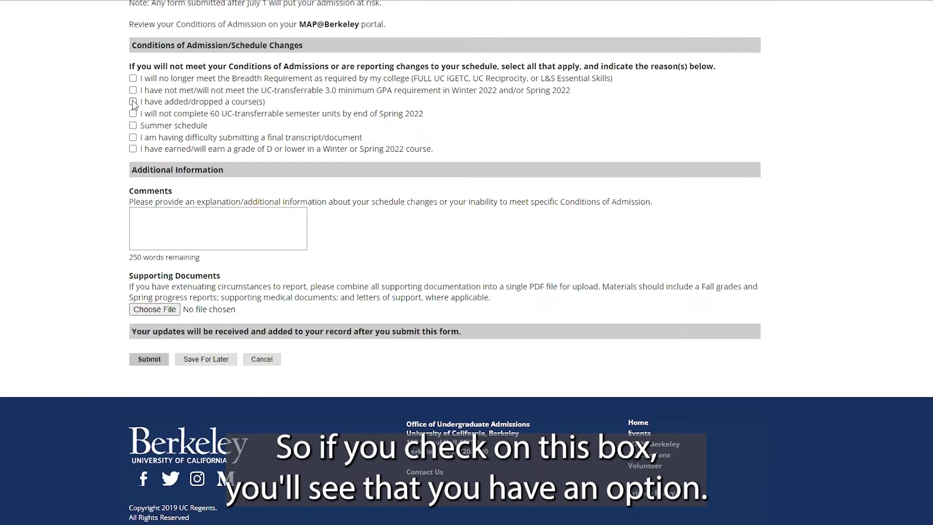
pyautogui.click(133, 102)
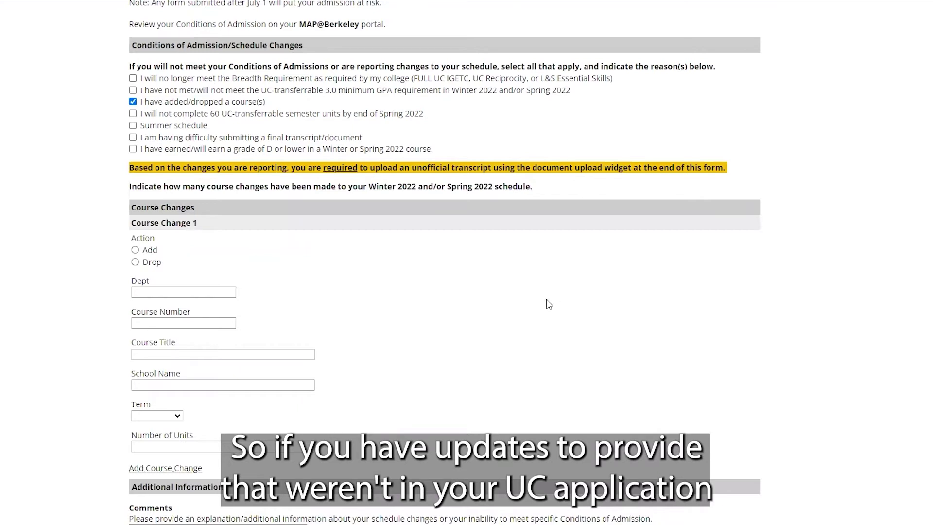
# Step: Set Course Change 1 as a drop of CHEM 1, Introduction to Chemistry
pyautogui.click(135, 263)
pyautogui.click(203, 294)
pyautogui.write('cCHEM')
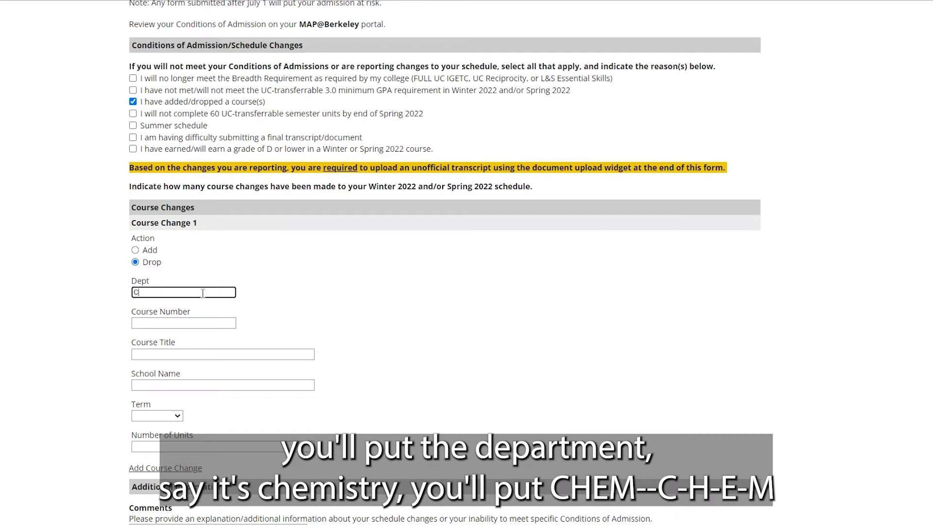
pyautogui.click(196, 321)
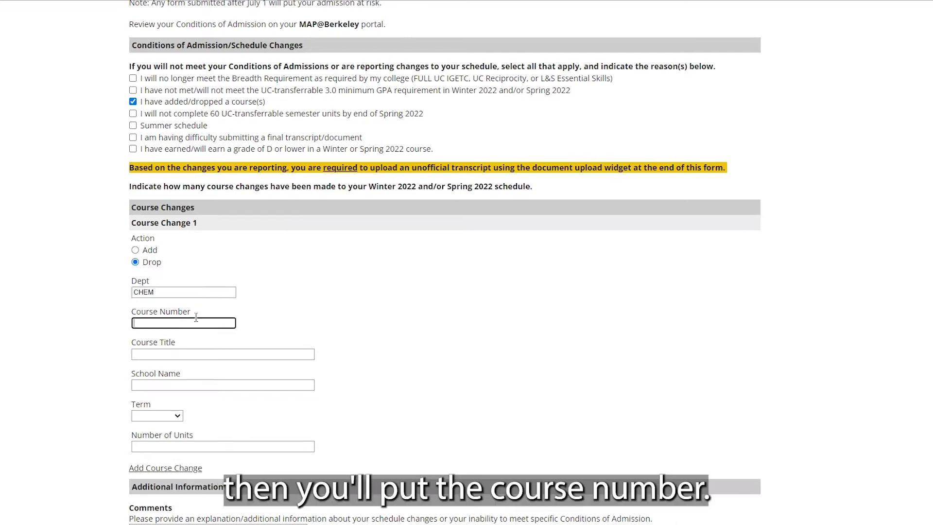
pyautogui.write('1')
pyautogui.click(190, 354)
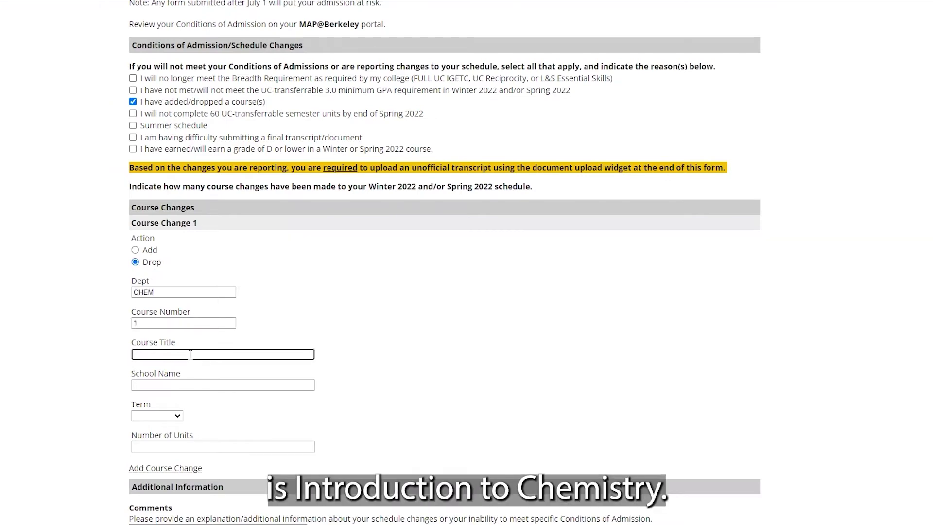
pyautogui.write('INTRODUC')
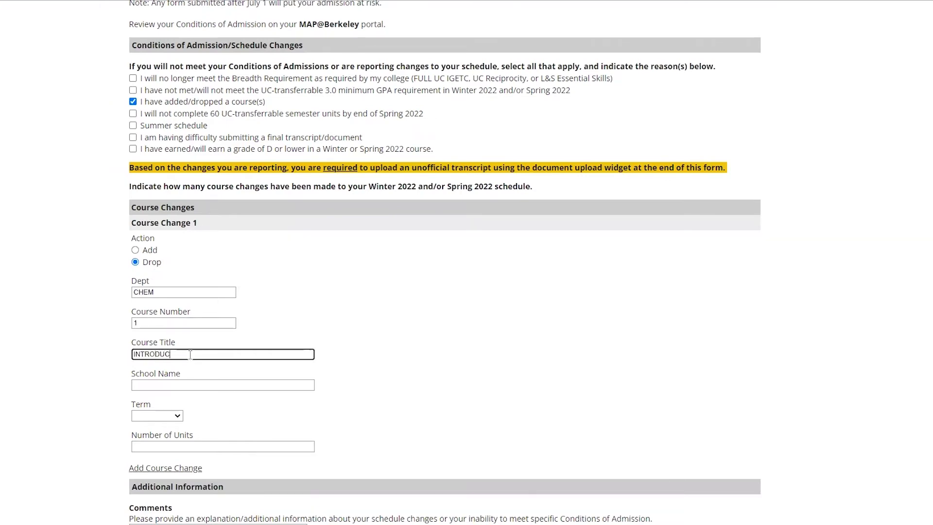
pyautogui.write('TION TO CHEMISTRY')
# Step: Set school Berkeley City College, term Spring '22, 4 units, and add a Course Change 2 entry
pyautogui.click(184, 383)
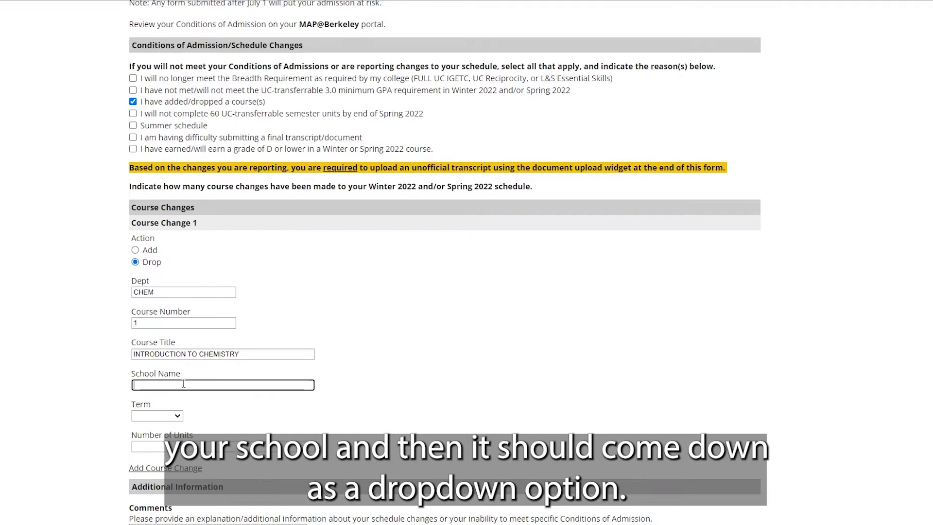
pyautogui.write('BERKELEY')
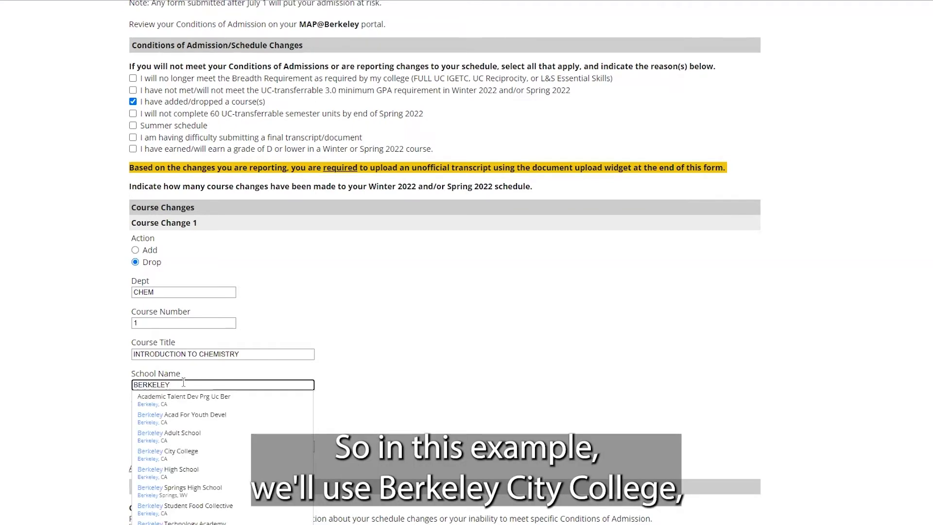
pyautogui.click(183, 457)
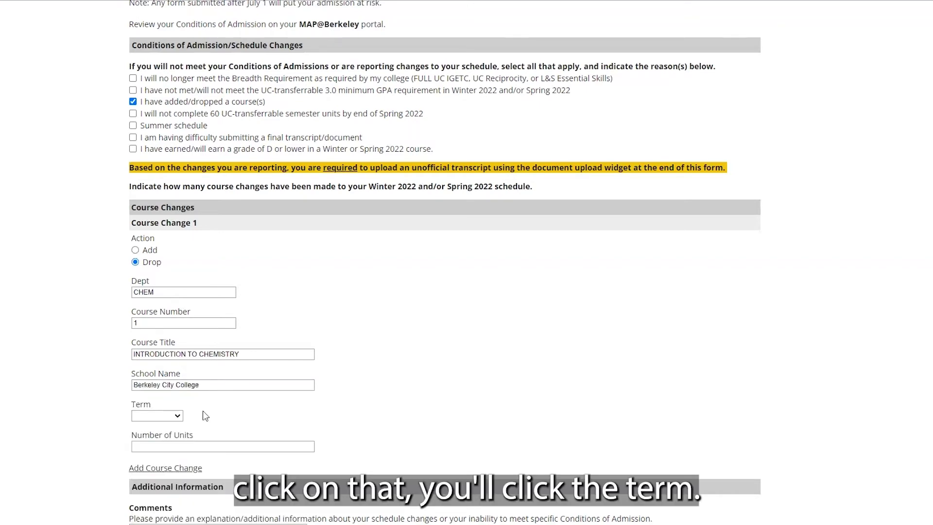
pyautogui.click(176, 416)
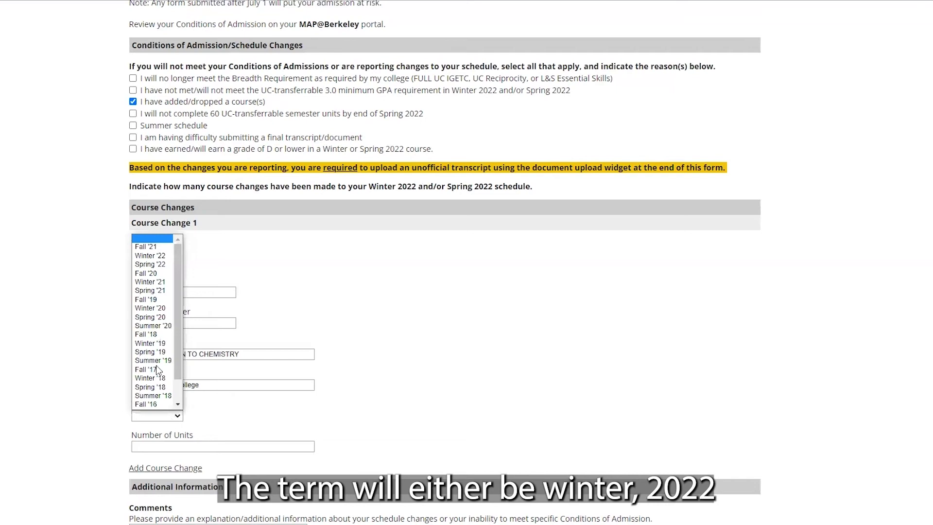
pyautogui.click(151, 267)
pyautogui.click(219, 447)
pyautogui.write('4')
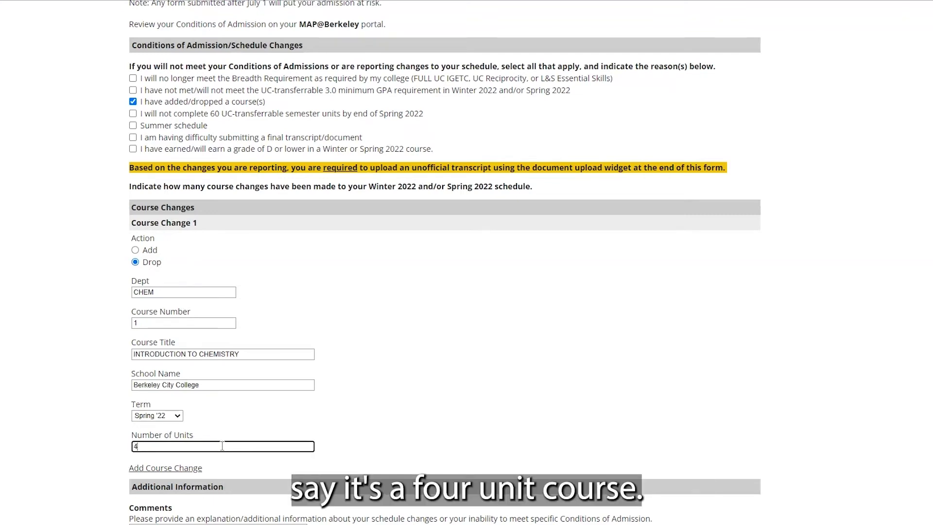
pyautogui.click(442, 415)
pyautogui.click(170, 468)
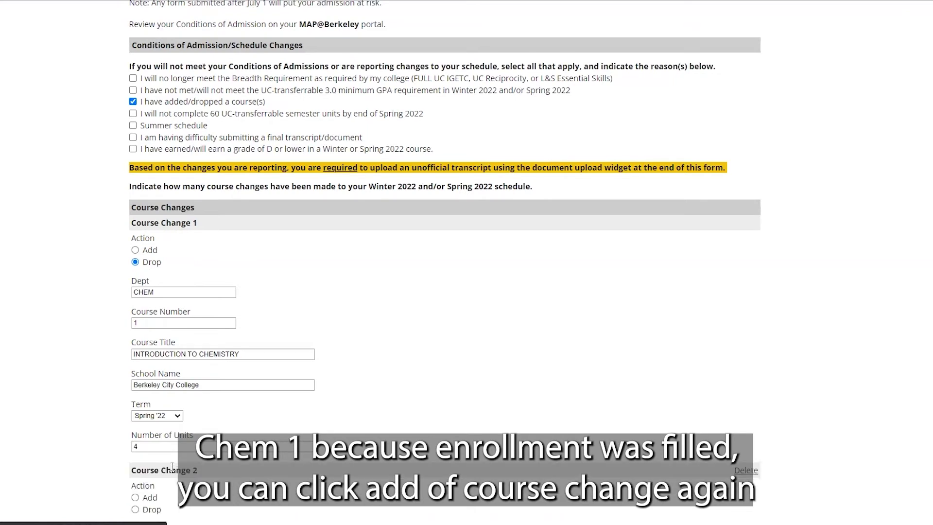
pyautogui.scroll(-4, 173, 470)
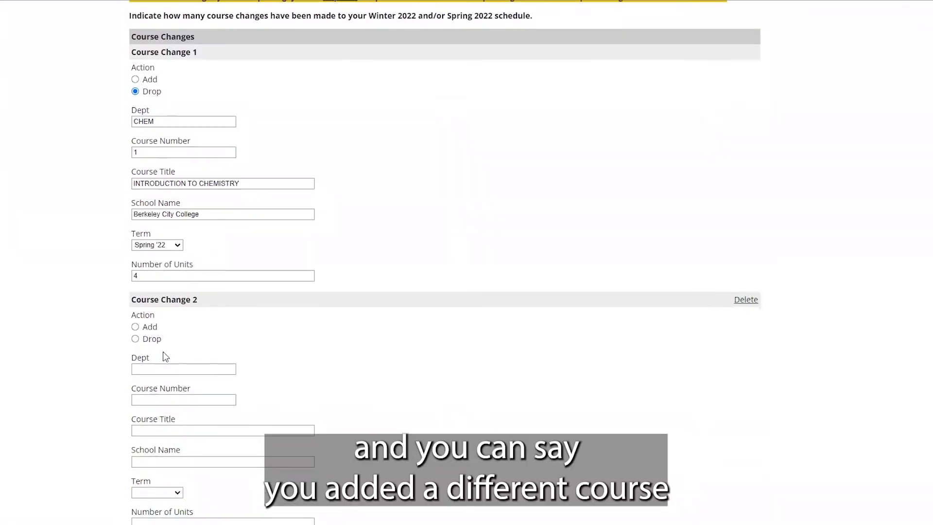
pyautogui.click(153, 328)
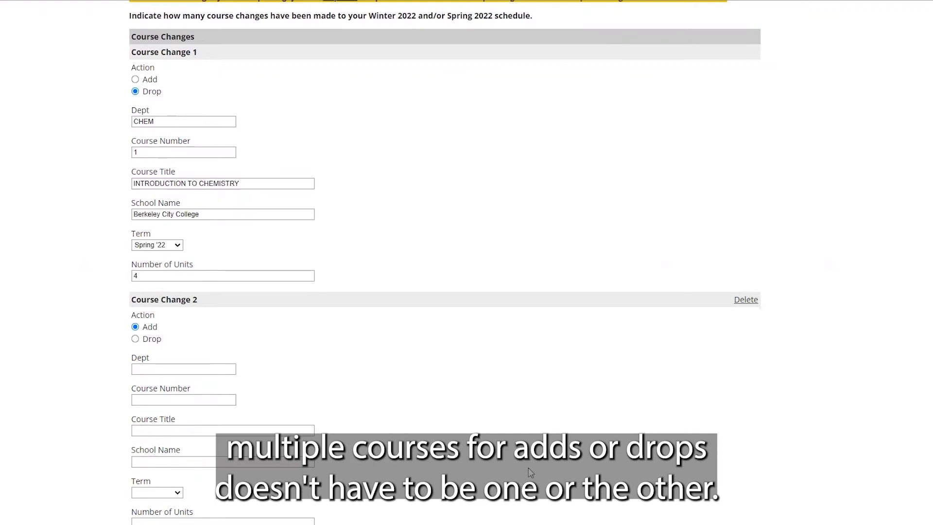
pyautogui.scroll(-1, 530, 471)
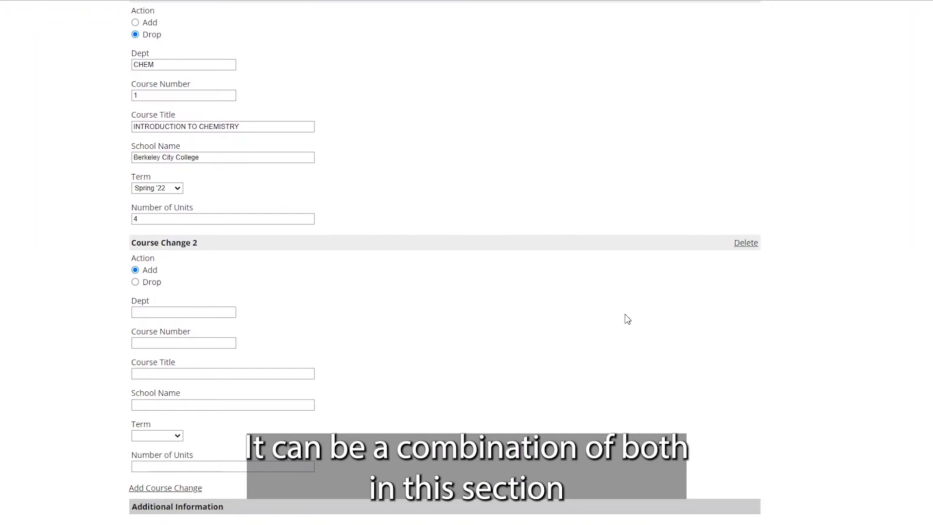
pyautogui.click(747, 244)
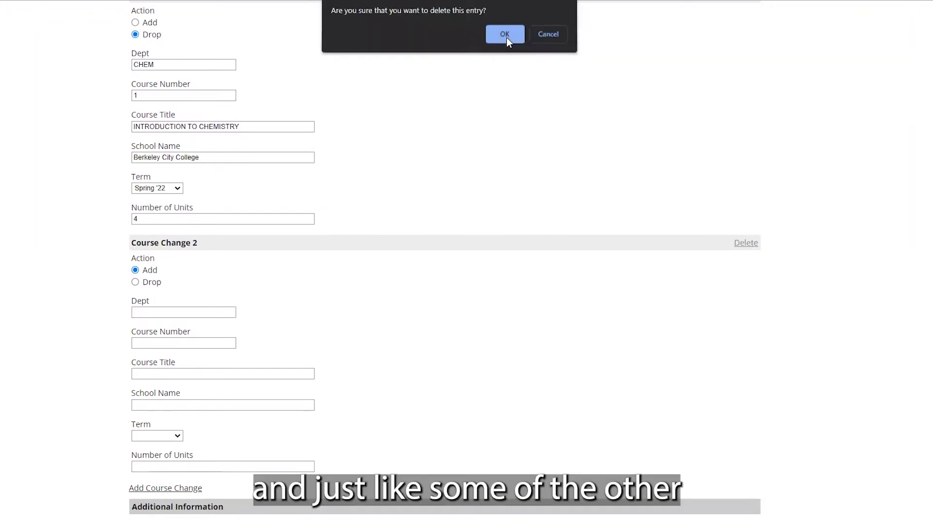
pyautogui.click(505, 36)
pyautogui.scroll(4, 523, 265)
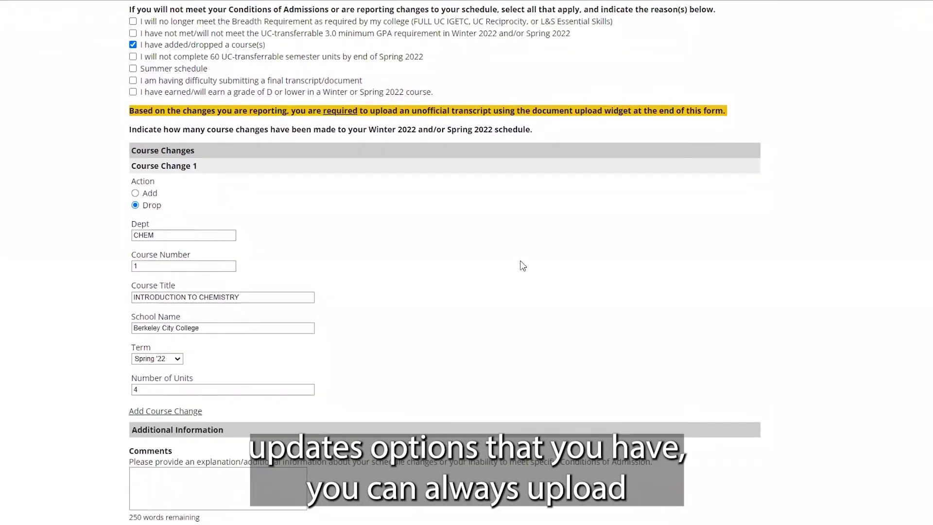
pyautogui.scroll(-1, 511, 263)
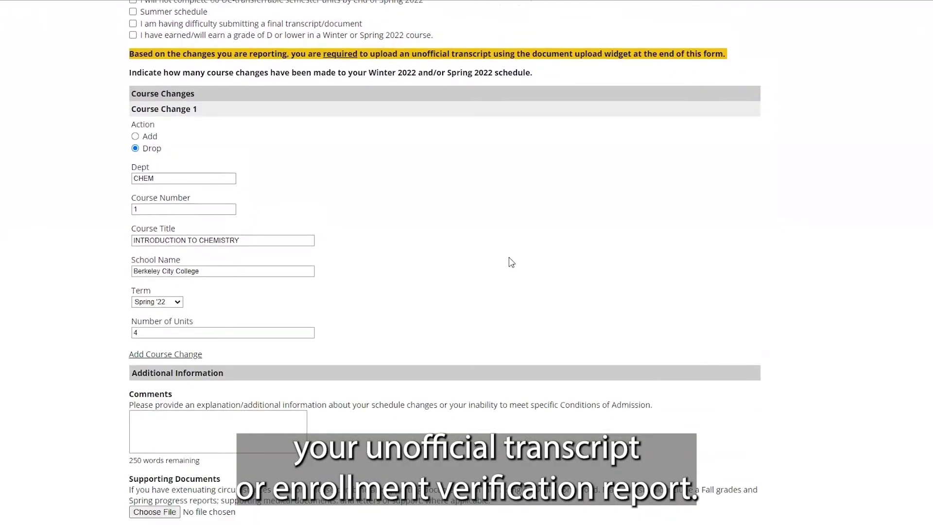
pyautogui.scroll(-1, 510, 263)
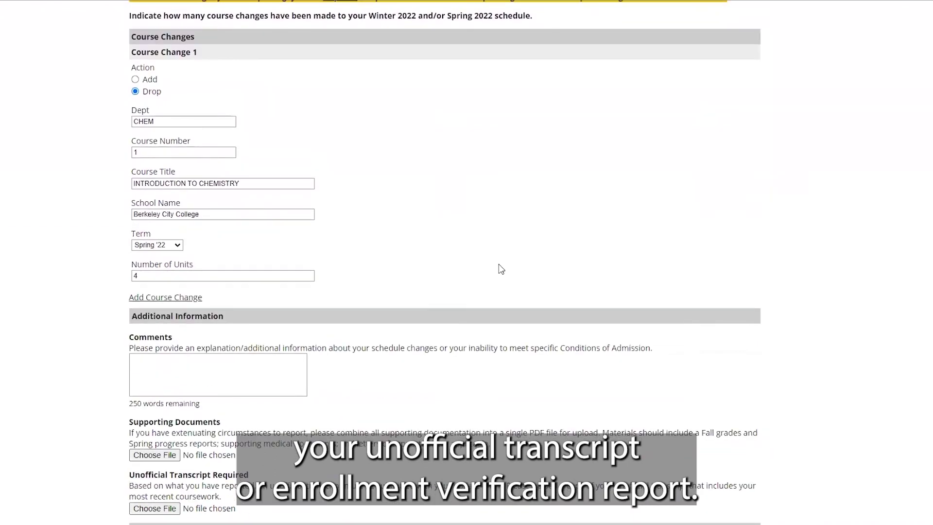
pyautogui.scroll(4, 440, 266)
# Step: Replace the add/drop condition with the 60 UC-transferrable units shortfall and review the revealed questions
pyautogui.click(139, 175)
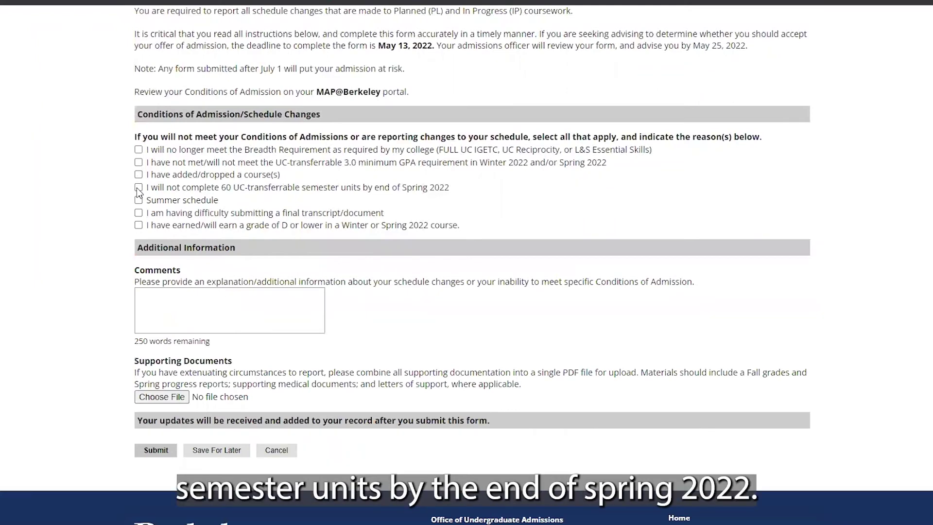
pyautogui.click(139, 188)
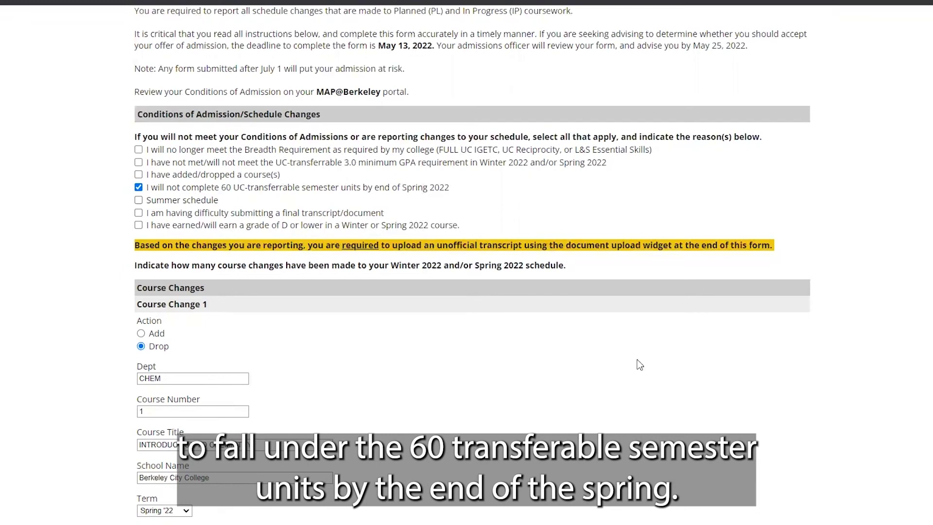
pyautogui.scroll(-3, 472, 269)
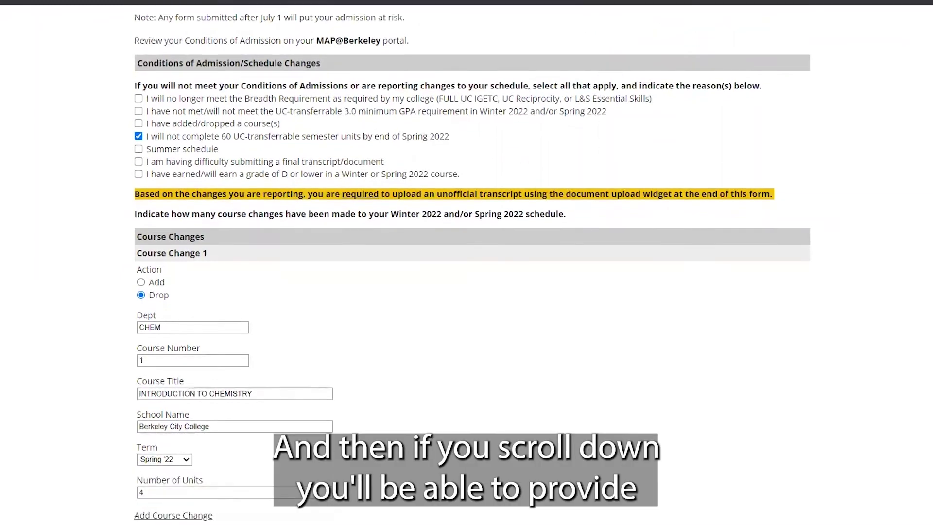
pyautogui.scroll(-5, 473, 266)
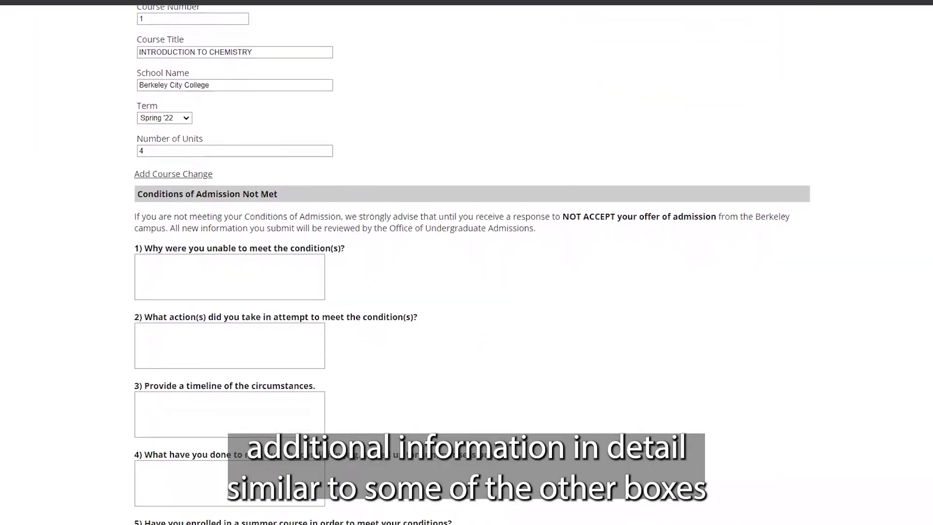
pyautogui.scroll(-1, 472, 265)
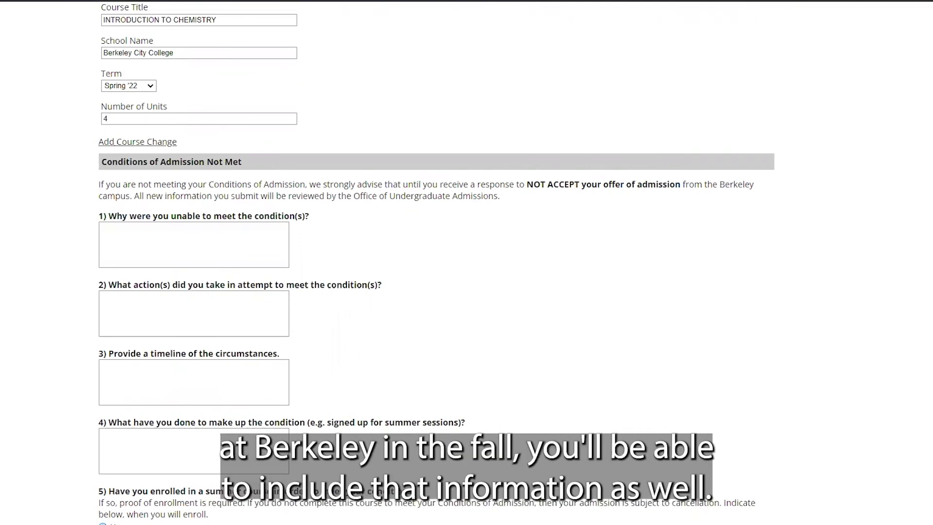
pyautogui.scroll(6, 437, 262)
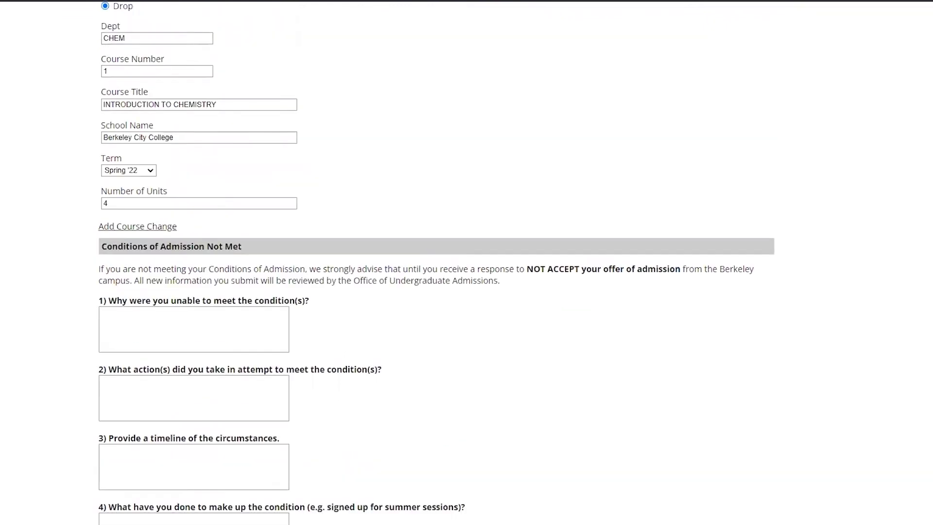
pyautogui.scroll(3, 106, 184)
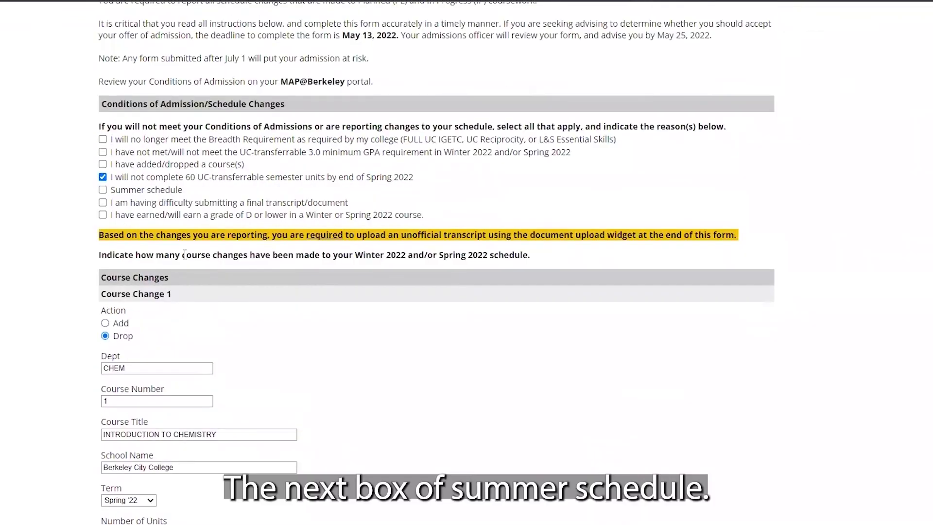
# Step: Replace the 60-unit condition with Summer schedule and scroll to question 5 on summer enrollment
pyautogui.click(103, 176)
pyautogui.click(103, 189)
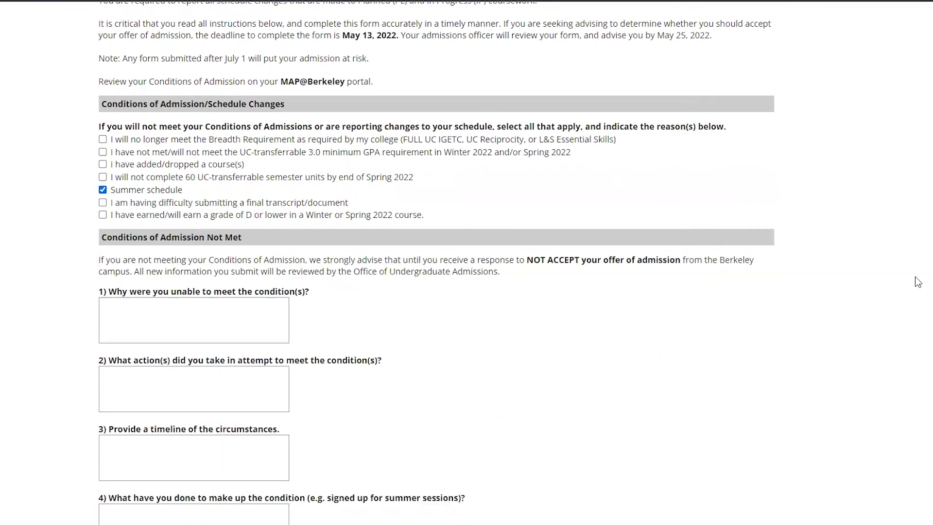
pyautogui.scroll(-1, 436, 263)
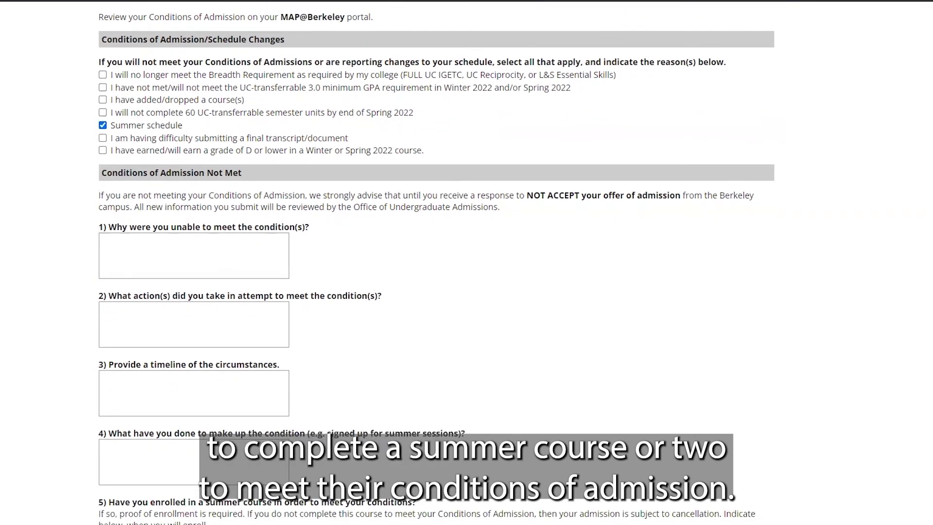
pyautogui.scroll(-1, 436, 263)
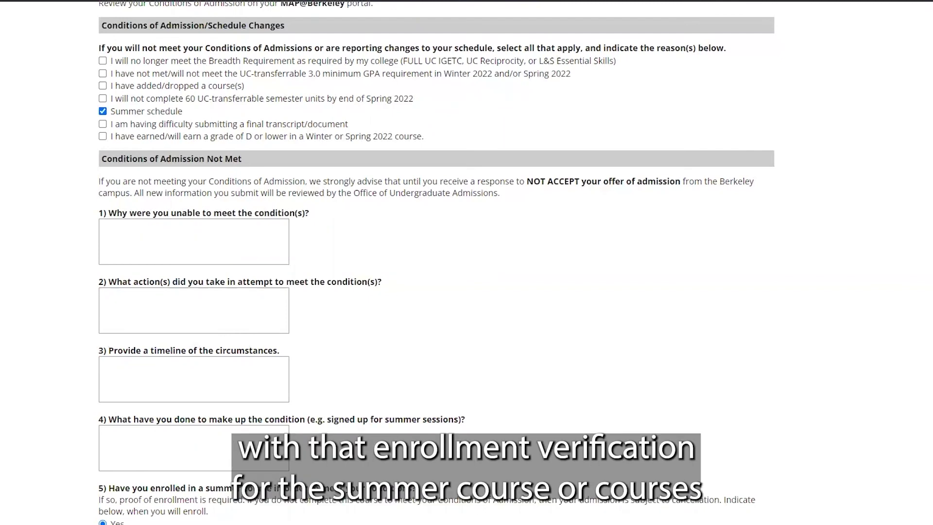
pyautogui.scroll(-1, 467, 262)
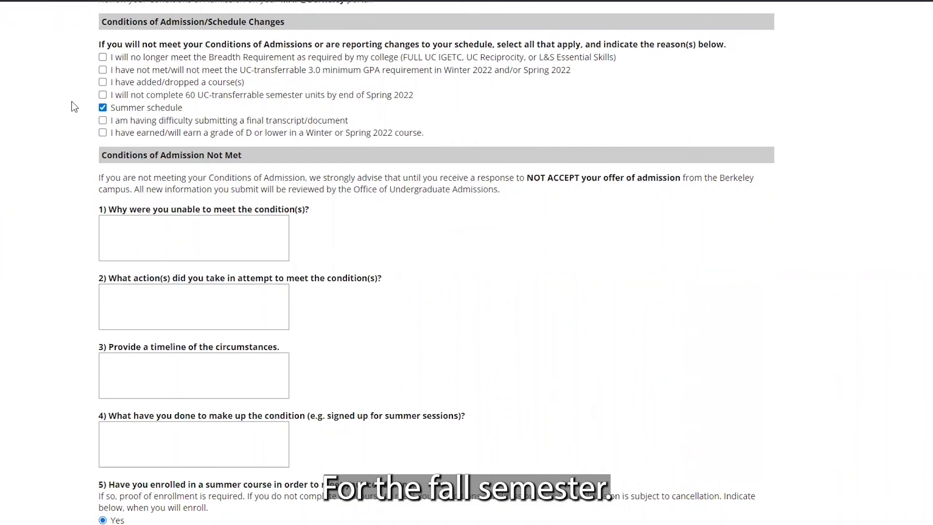
# Step: Clear the Summer schedule condition and toggle the final-transcript difficulty option
pyautogui.click(102, 108)
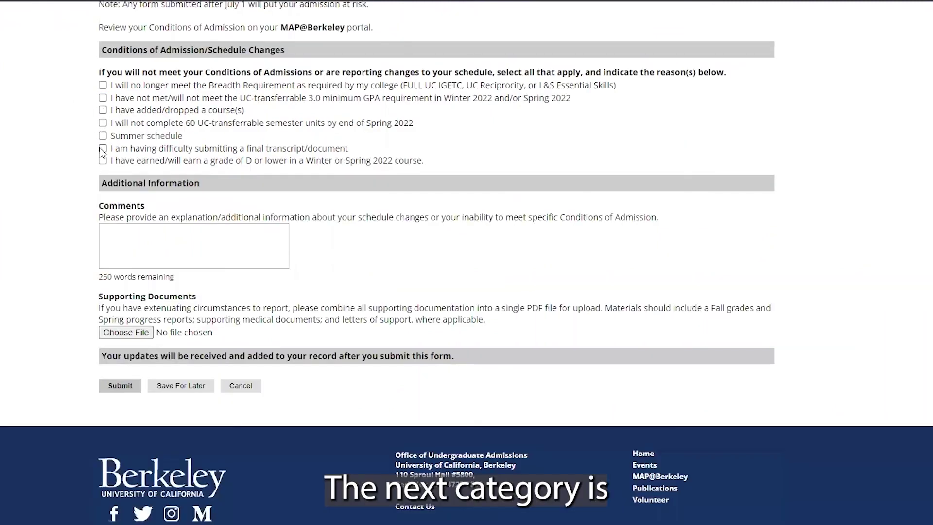
pyautogui.click(102, 149)
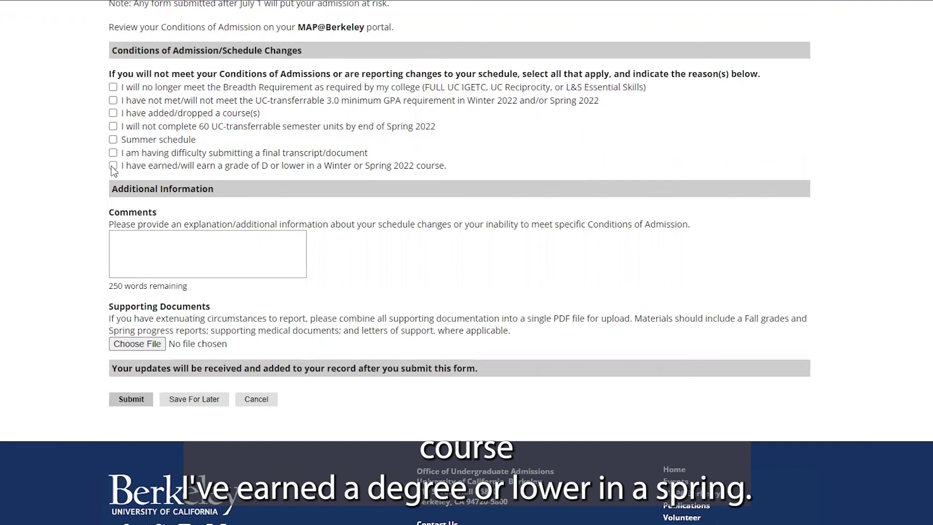
# Step: Check the grade of D or lower in a Winter or Spring 2022 course condition
pyautogui.click(113, 166)
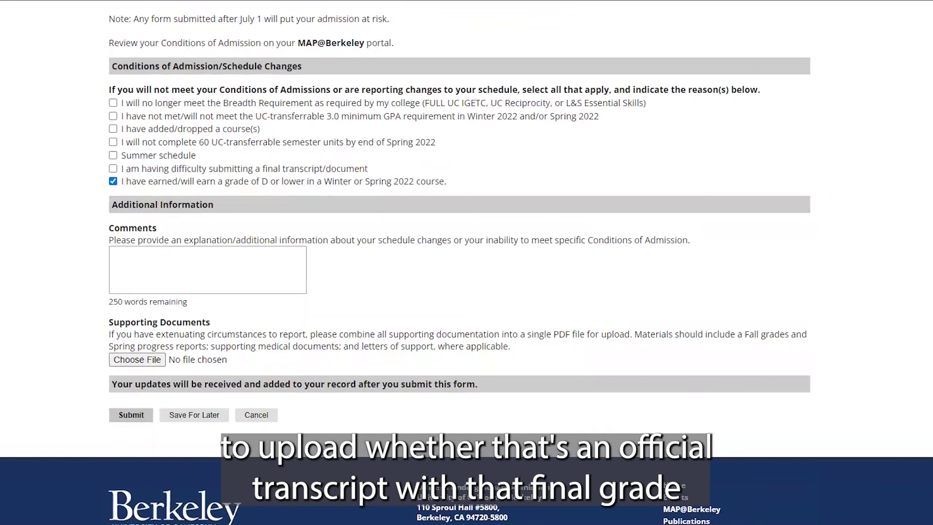
pyautogui.scroll(1, 466, 263)
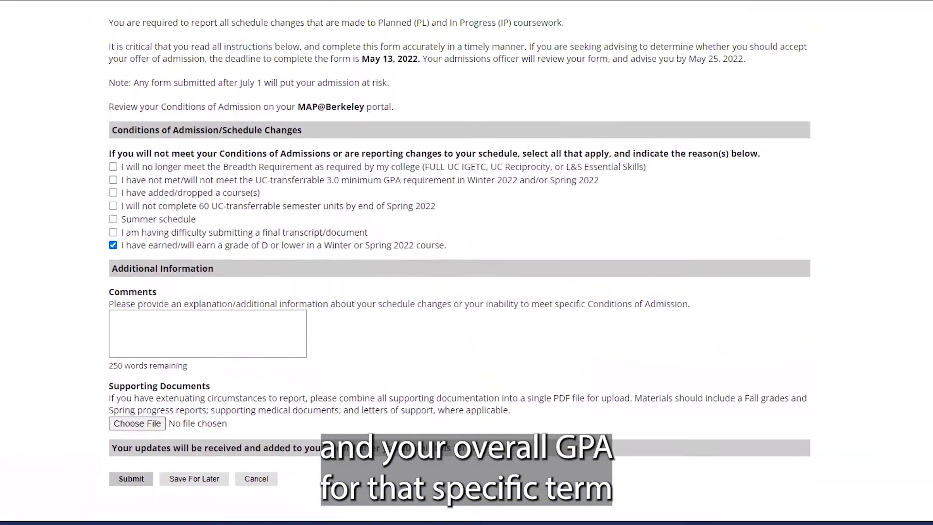